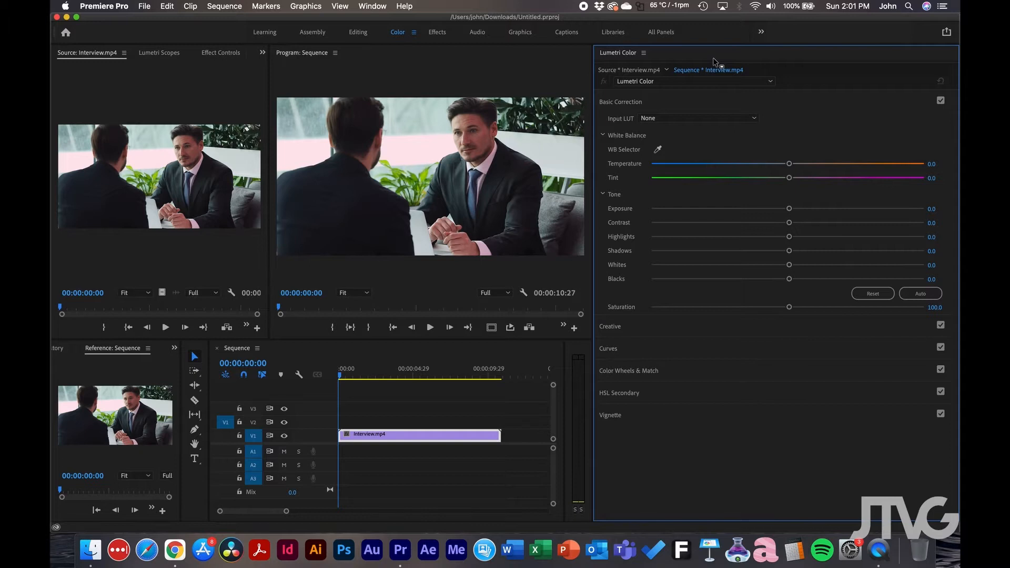
Step: Target the source Interview.mp4 clip for color correction and sample its white balance from the white background behind the man facing the camera
click(617, 72)
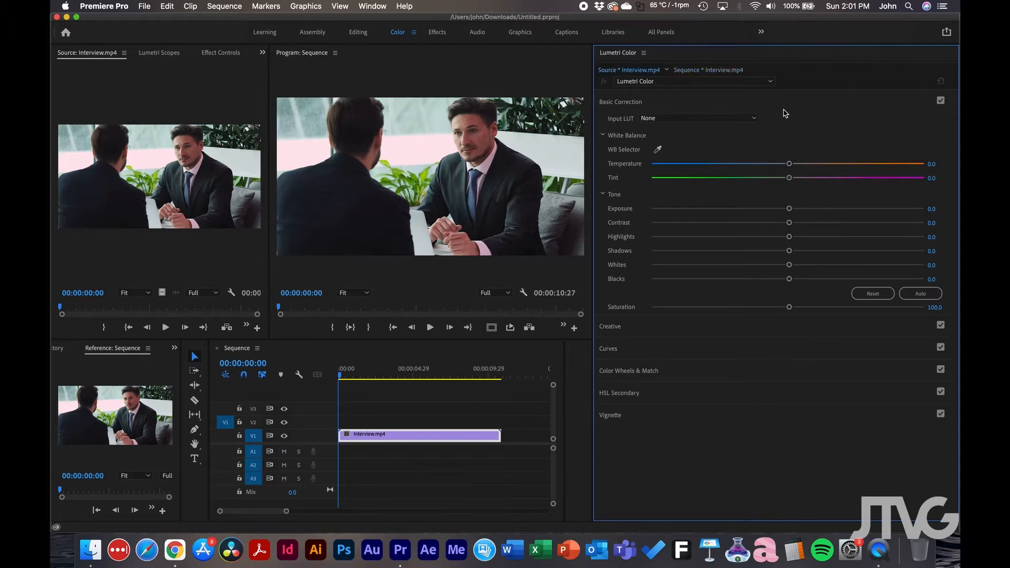
click(618, 104)
click(620, 105)
click(657, 149)
click(541, 159)
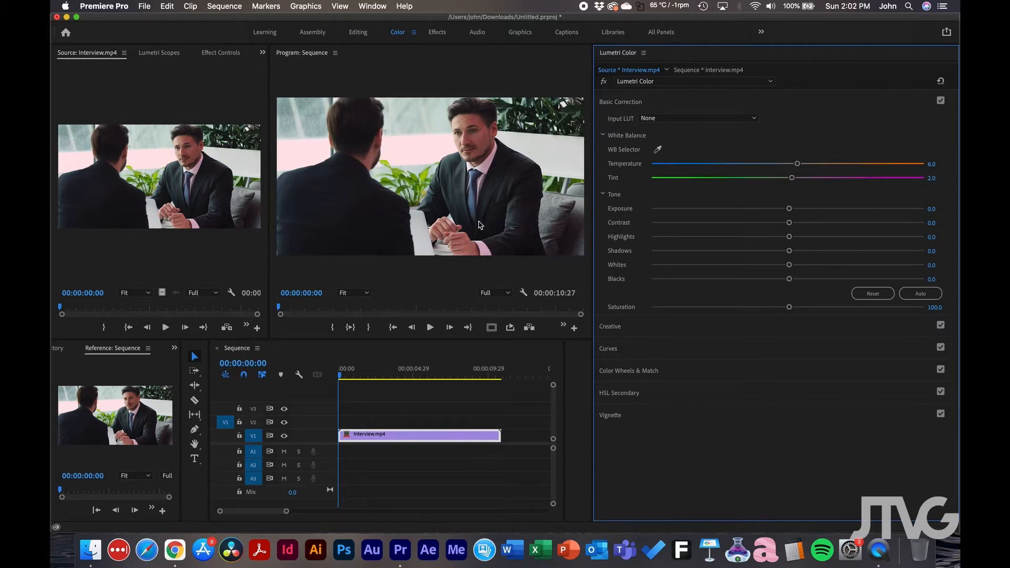
Step: Display the Lumetri Scopes and resample the white balance, trying the facing man's shirt cuff first and finishing on his shirt collar
click(151, 55)
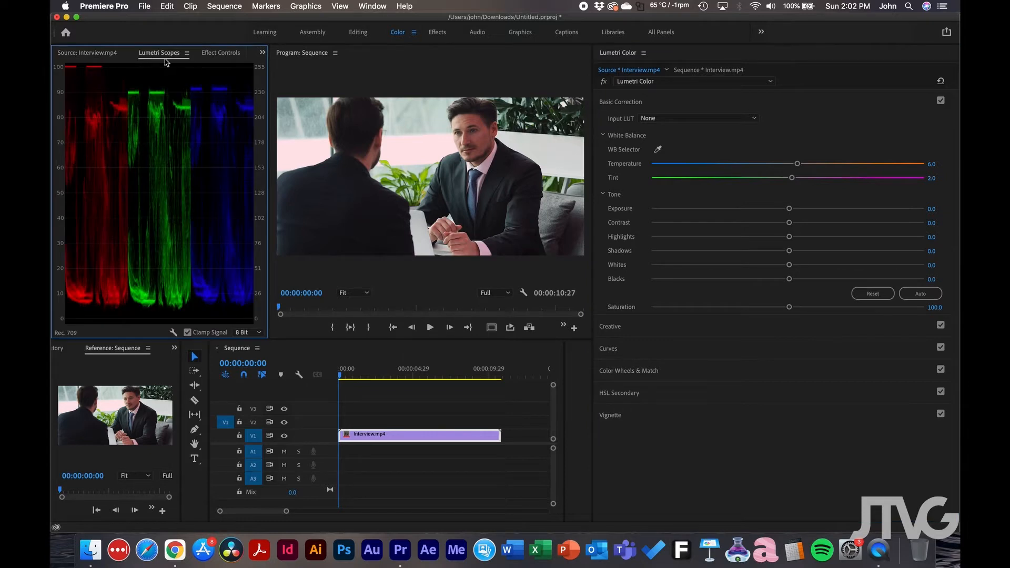
click(603, 84)
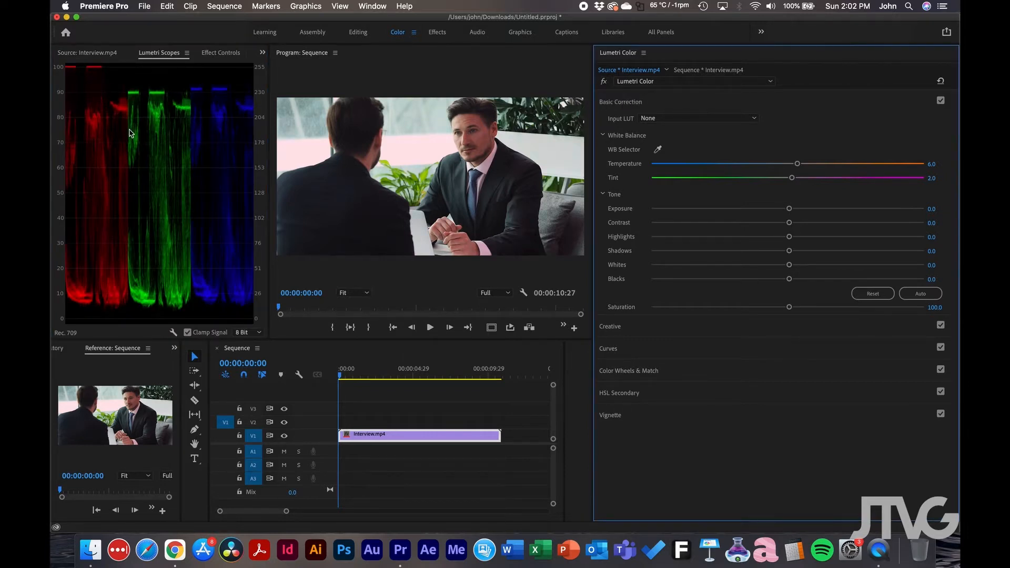
click(658, 150)
click(482, 252)
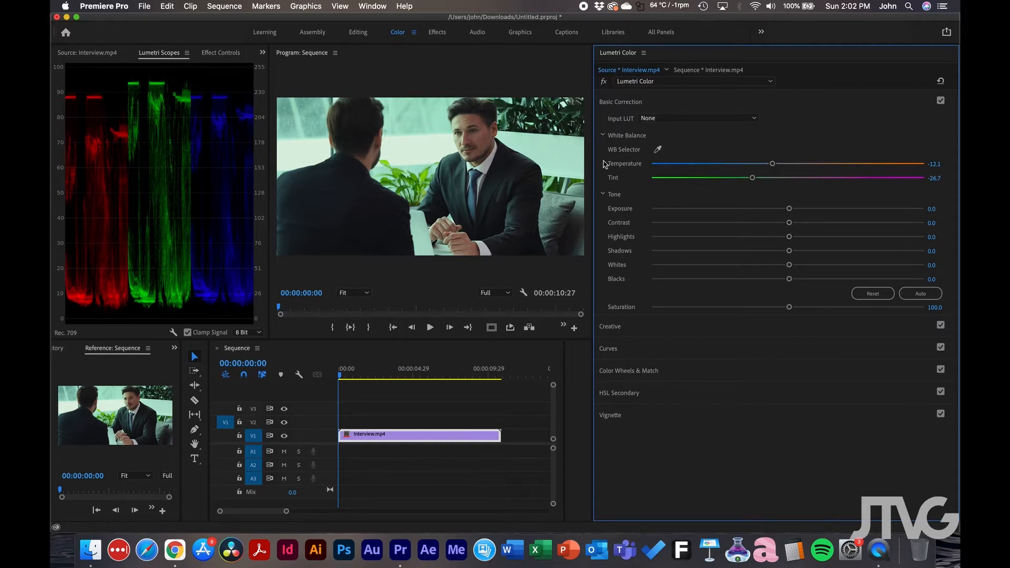
click(658, 149)
click(490, 157)
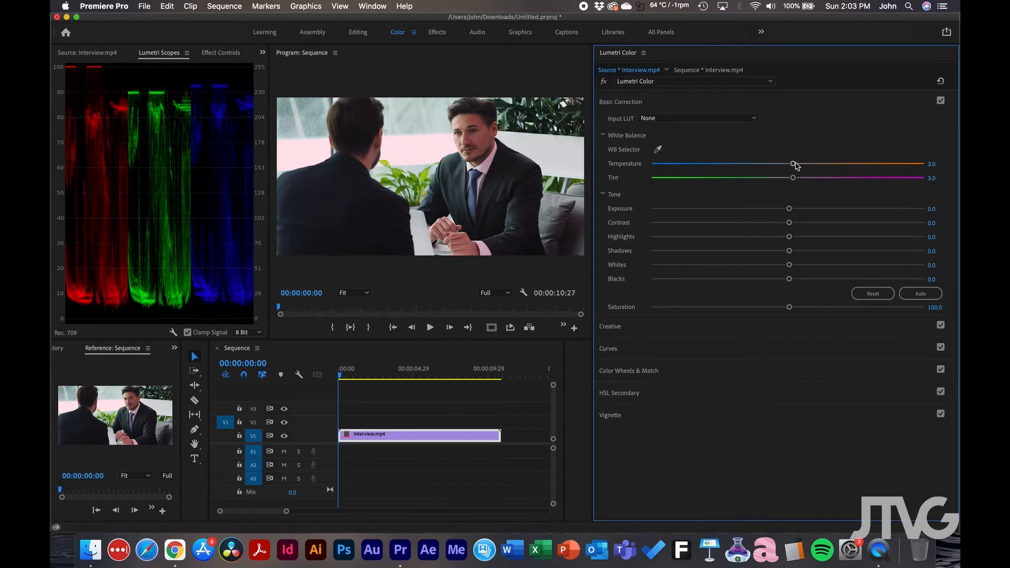
Step: Fine-tune the white balance to a temperature of 4.2 and a tint of 9.3
drag(793, 163, 830, 166)
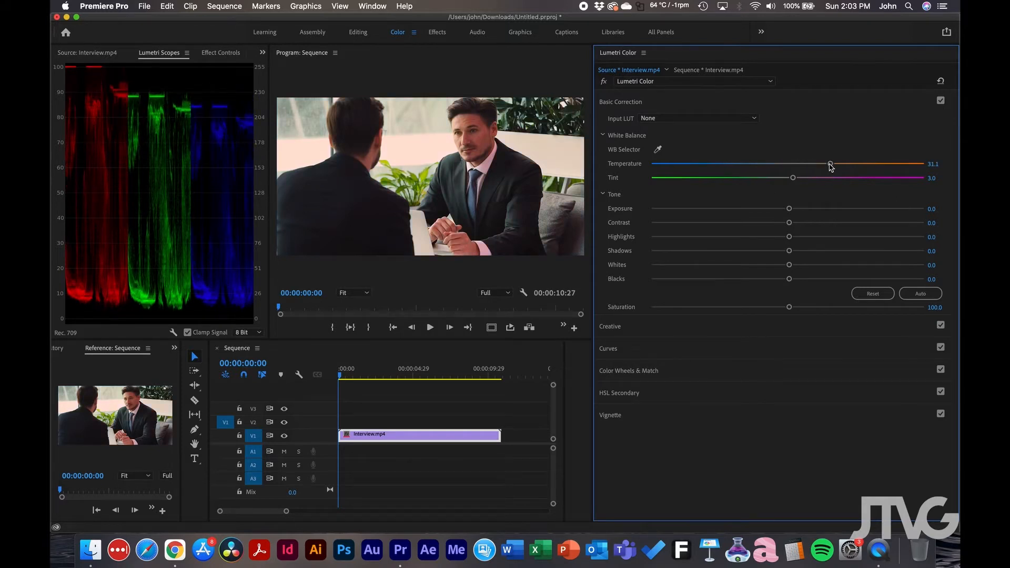
drag(830, 166, 793, 165)
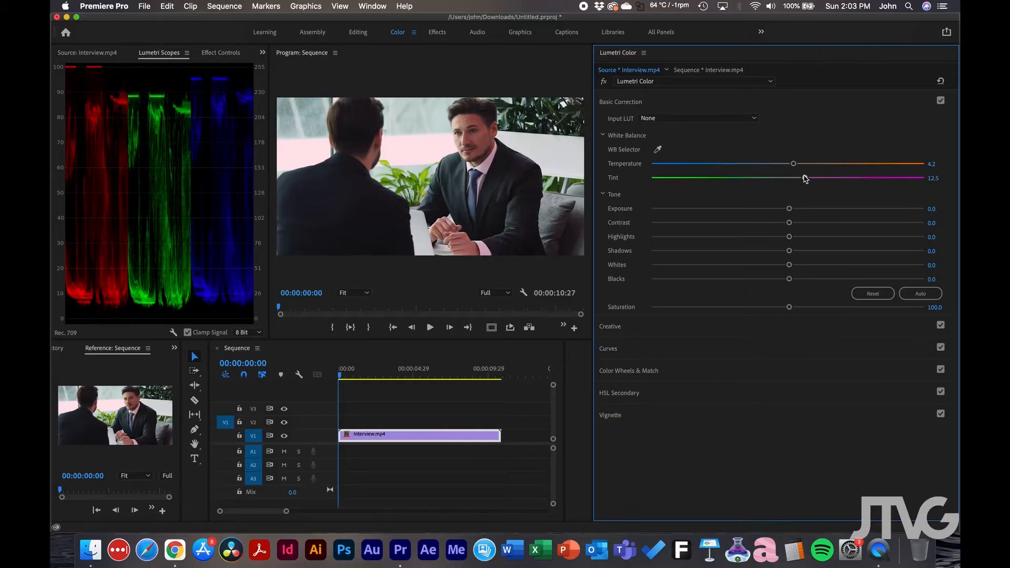
drag(805, 179, 800, 178)
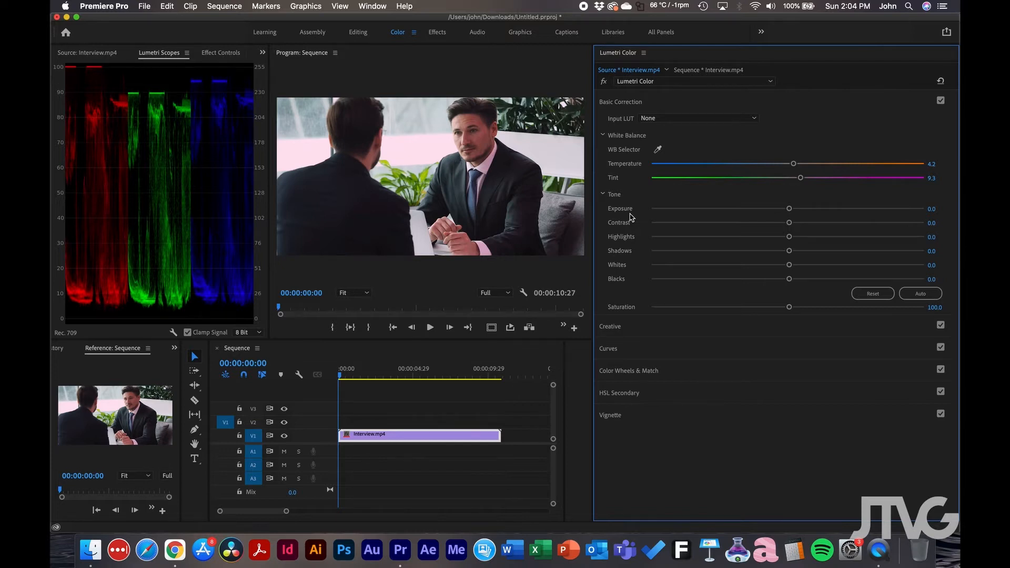
Step: Try stronger and weaker tone settings, settling on an exposure of 0.5 and a contrast of 19.2
drag(790, 209, 849, 208)
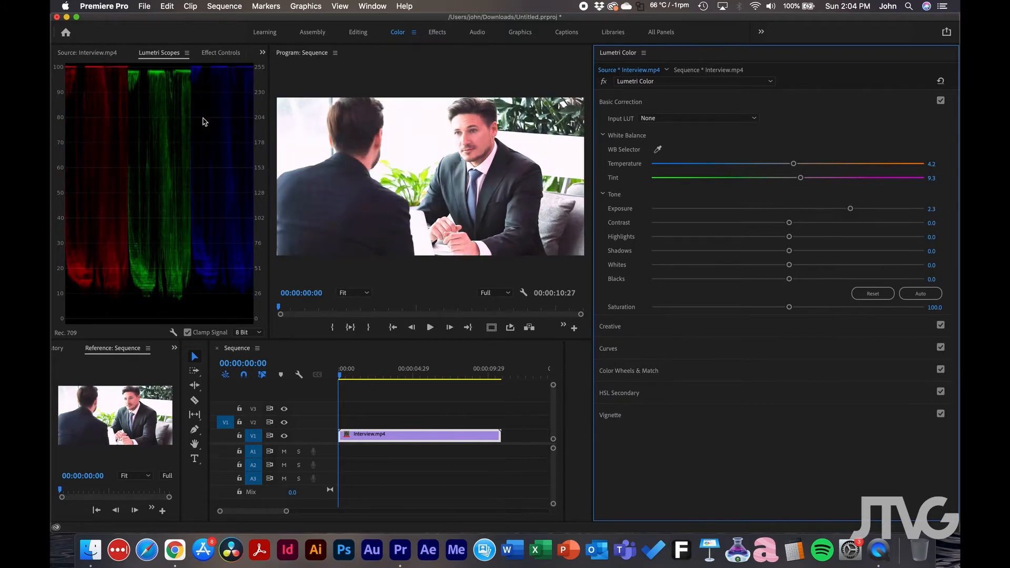
drag(831, 208, 801, 212)
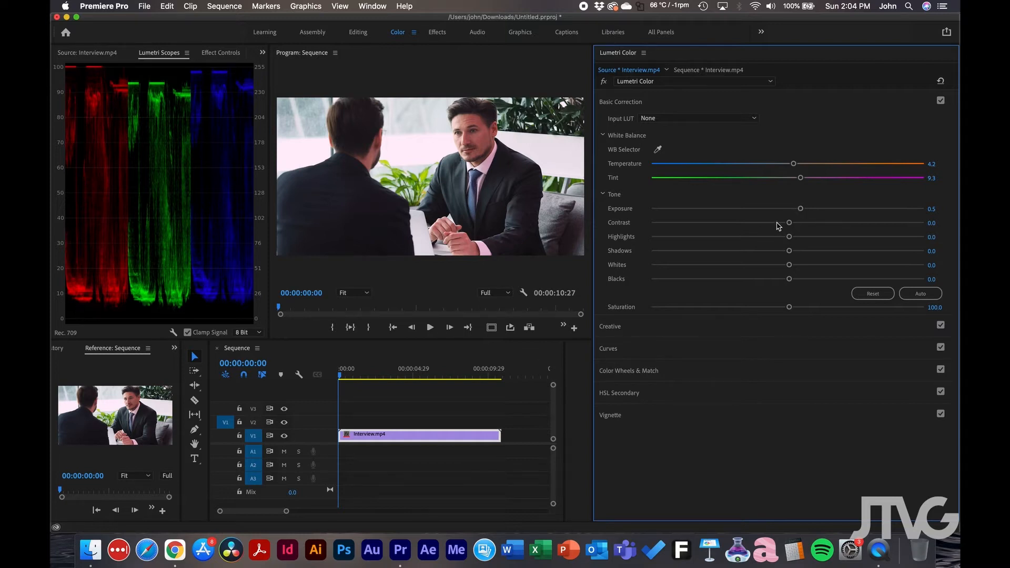
drag(790, 228, 819, 227)
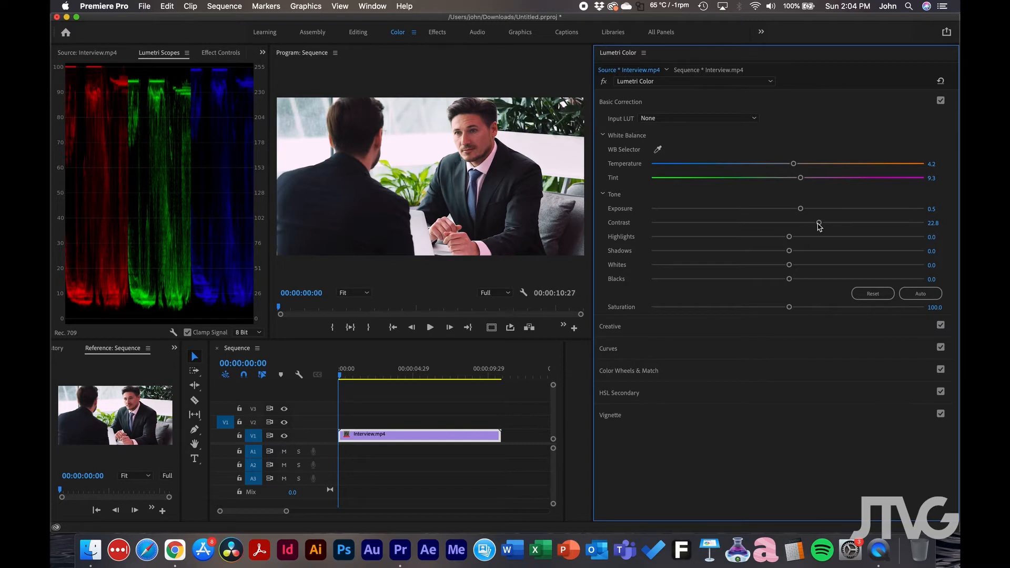
drag(819, 226, 627, 220)
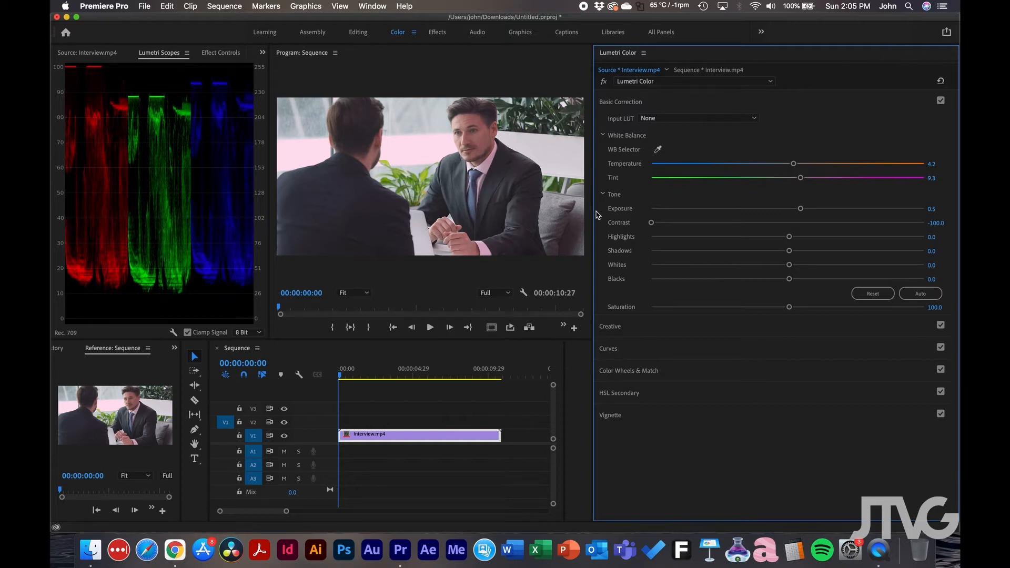
drag(687, 223, 815, 227)
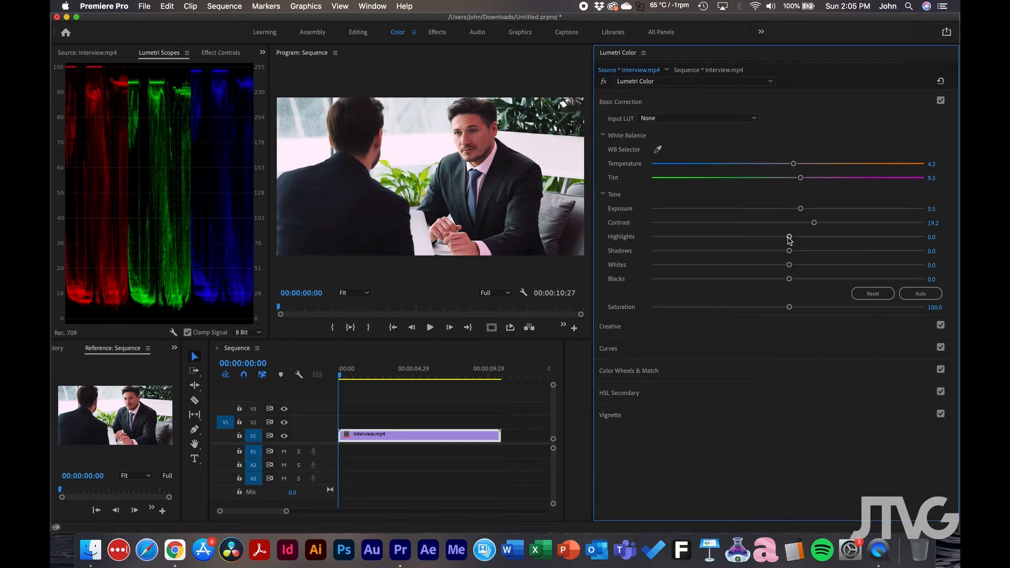
Step: Reduce the highlights to -14.5 and raise the shadows to 18.8
drag(789, 238, 768, 241)
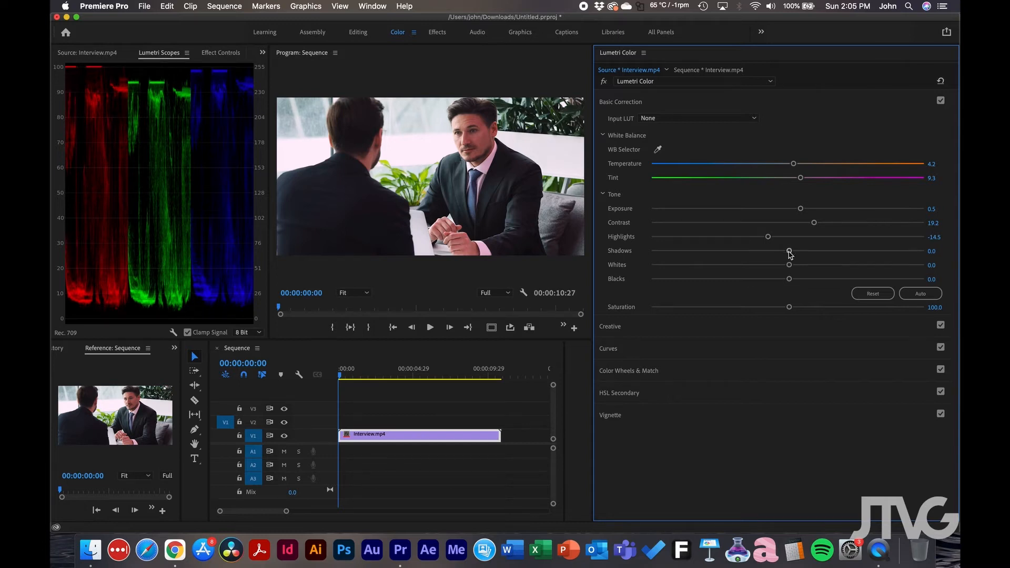
drag(790, 255, 809, 257)
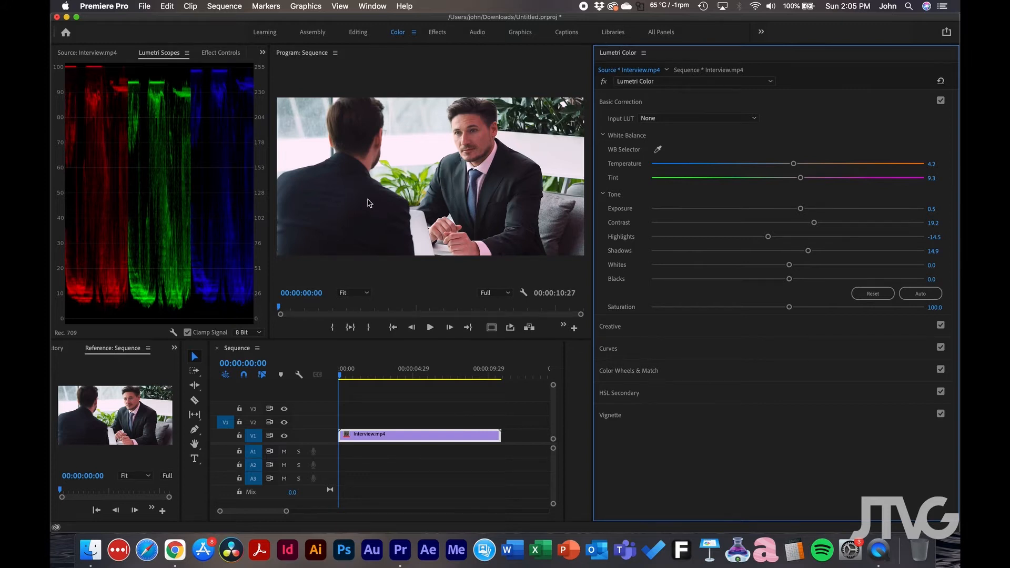
drag(808, 252, 814, 252)
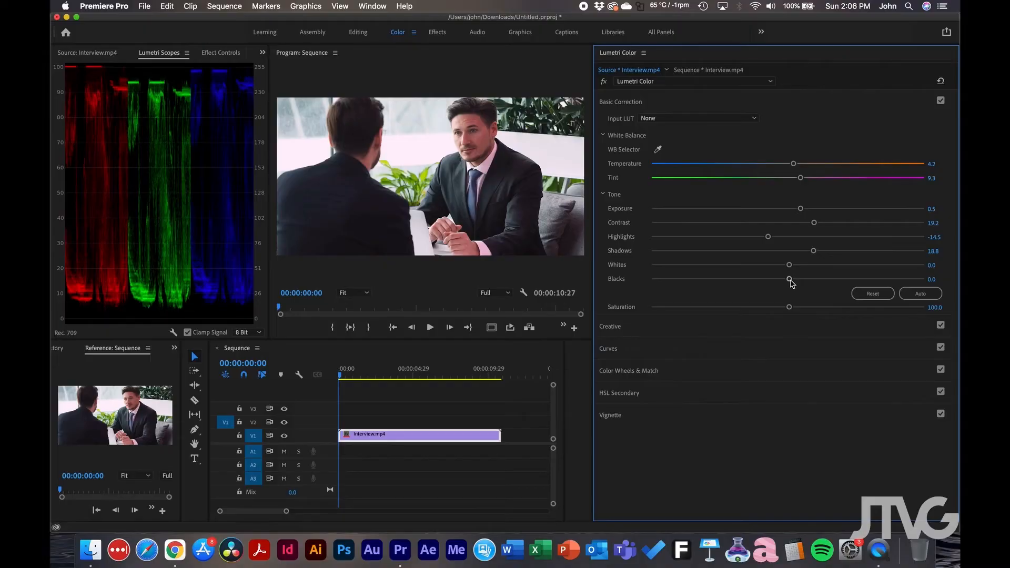
Step: Set the blacks to -4.2 and the whites to 8.1, and bring the shadows down to 6.9
drag(790, 280, 783, 280)
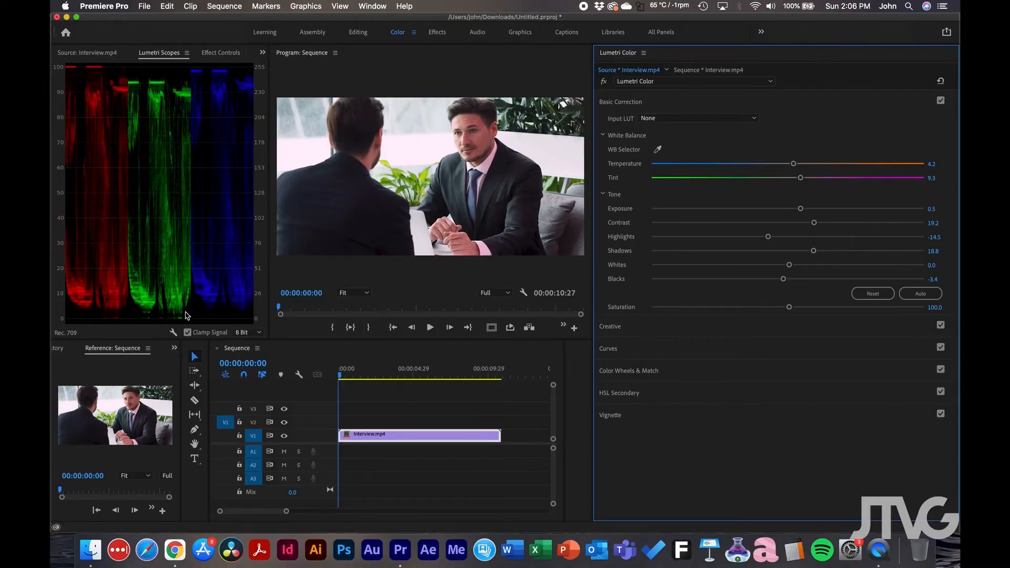
drag(783, 279, 782, 279)
drag(789, 266, 798, 266)
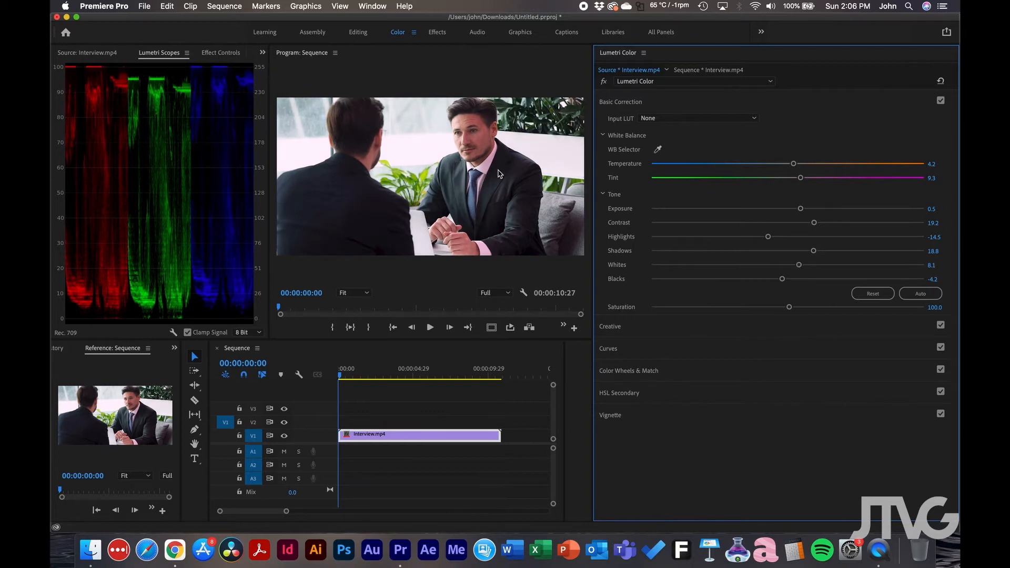
mouse_move(814, 251)
mouse_down()
mouse_move(832, 254)
mouse_move(798, 256)
mouse_up()
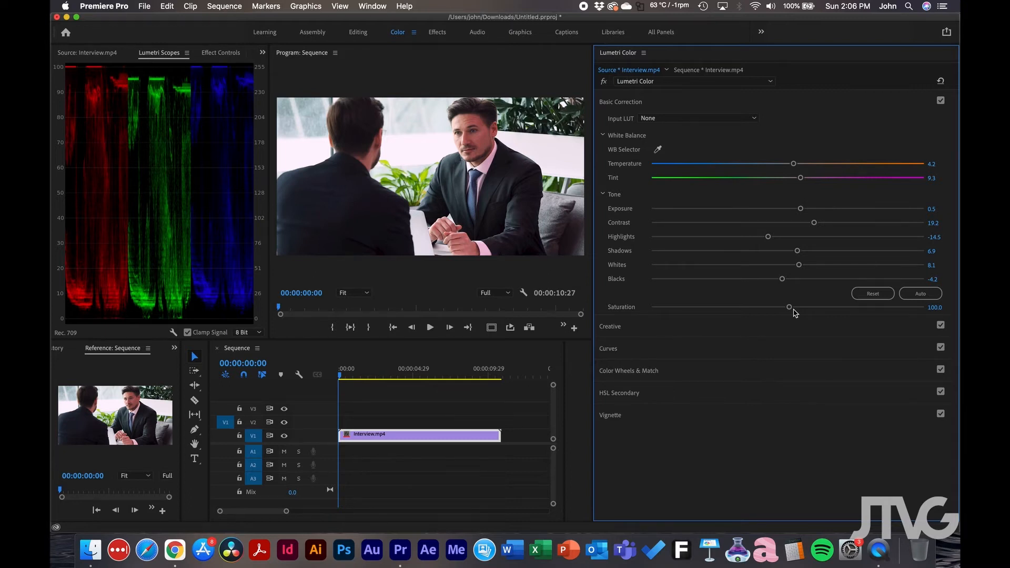
Step: Set the Basic Correction saturation to 120 and open the Creative settings
click(936, 308)
text(110)
key(Return)
mouse_move(803, 308)
mouse_down()
mouse_move(827, 309)
mouse_move(809, 309)
mouse_move(818, 309)
mouse_up()
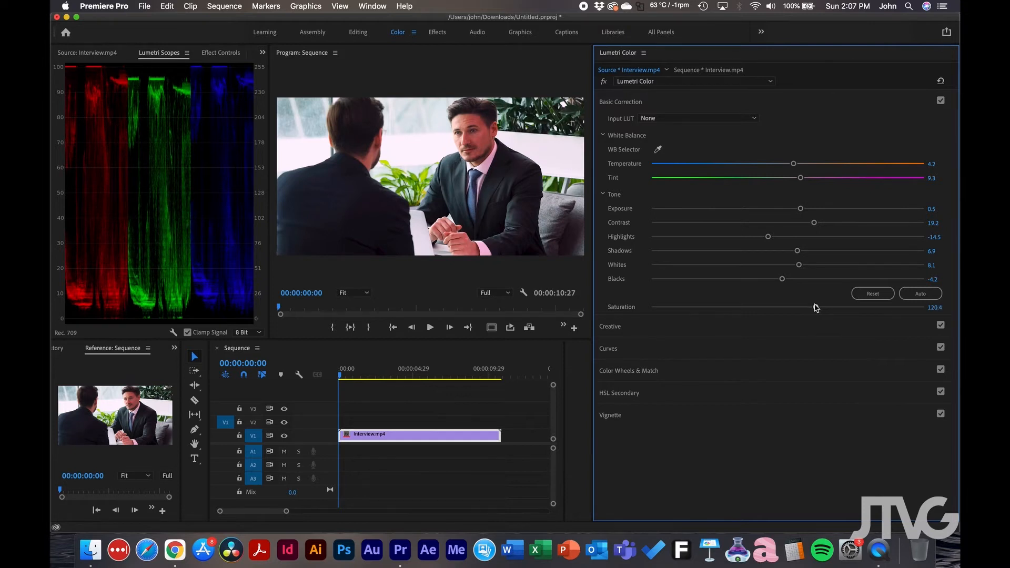
click(934, 307)
text(120)
key(Return)
click(617, 328)
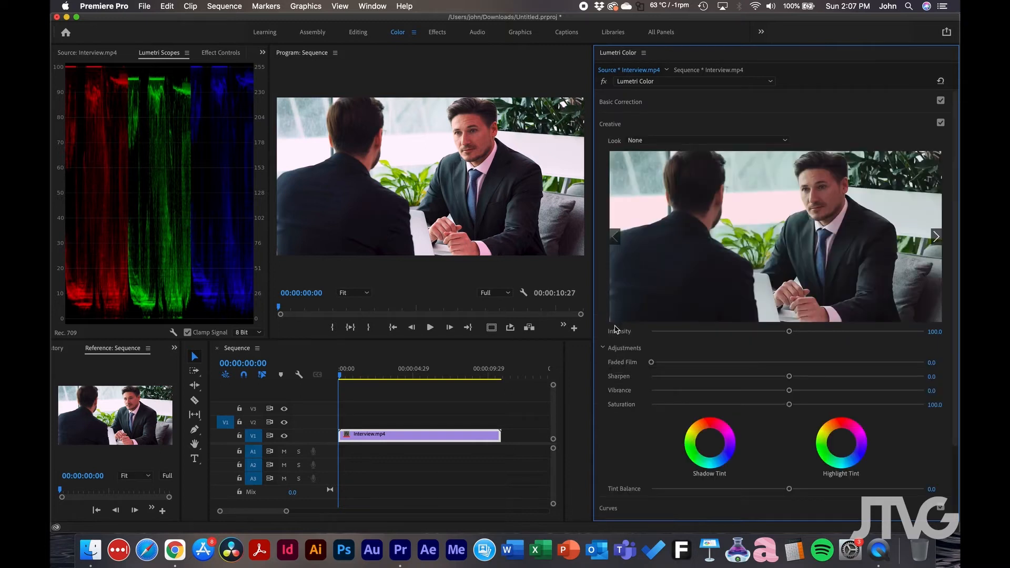
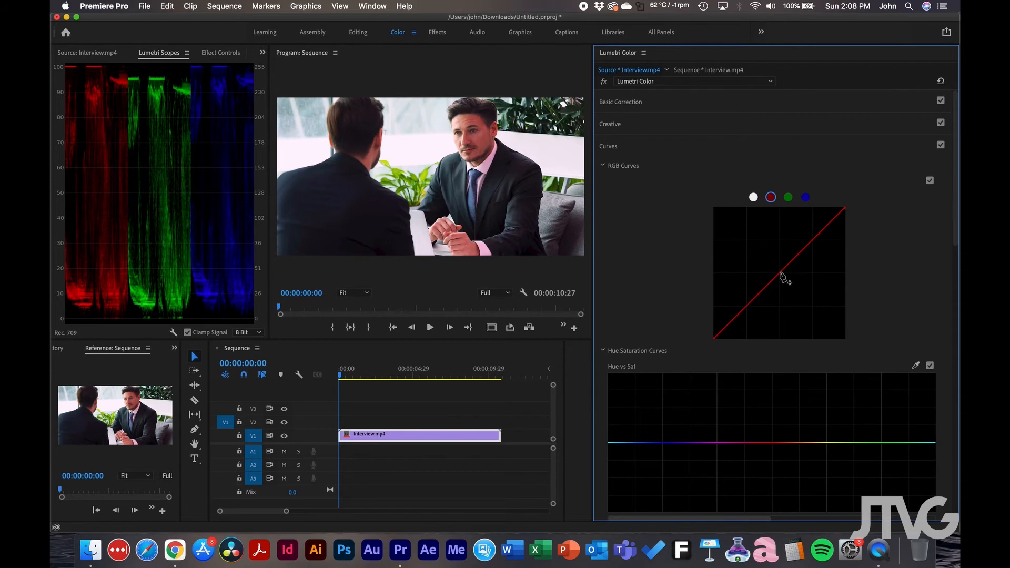
Step: Lower the midpoint of the red RGB curve slightly and pull the blue curve's end points out to the graph corners
drag(780, 274, 782, 277)
drag(781, 277, 780, 275)
click(805, 197)
drag(844, 211, 923, 179)
drag(716, 337, 694, 350)
Step: Shape the white RGB curve into a gentle S with one upper and one lower point, and disable the RGB curves
click(754, 198)
drag(801, 252, 798, 232)
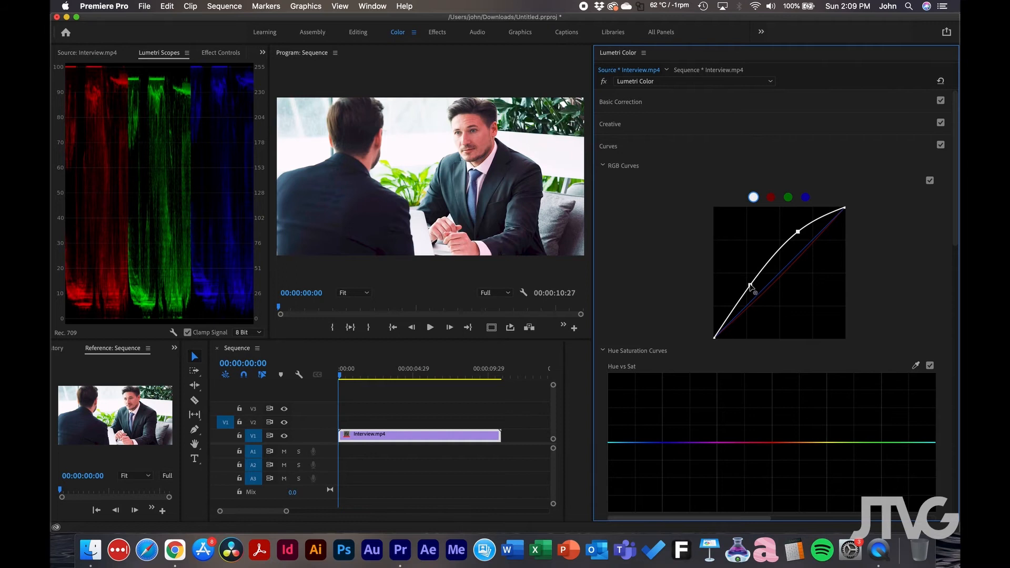
drag(758, 311, 755, 309)
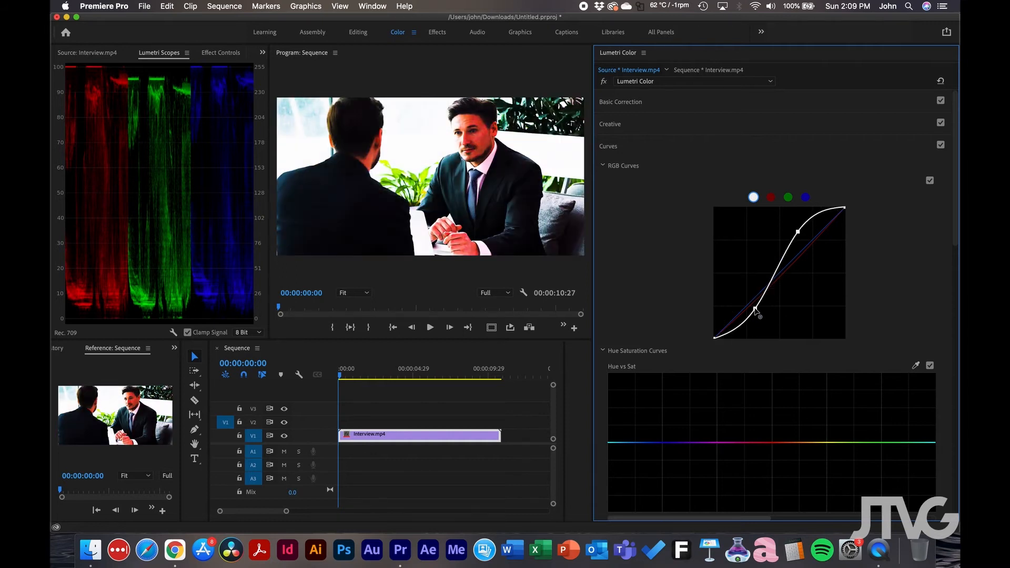
mouse_move(799, 236)
mouse_down()
mouse_move(791, 224)
mouse_move(799, 240)
mouse_up()
drag(756, 314, 749, 306)
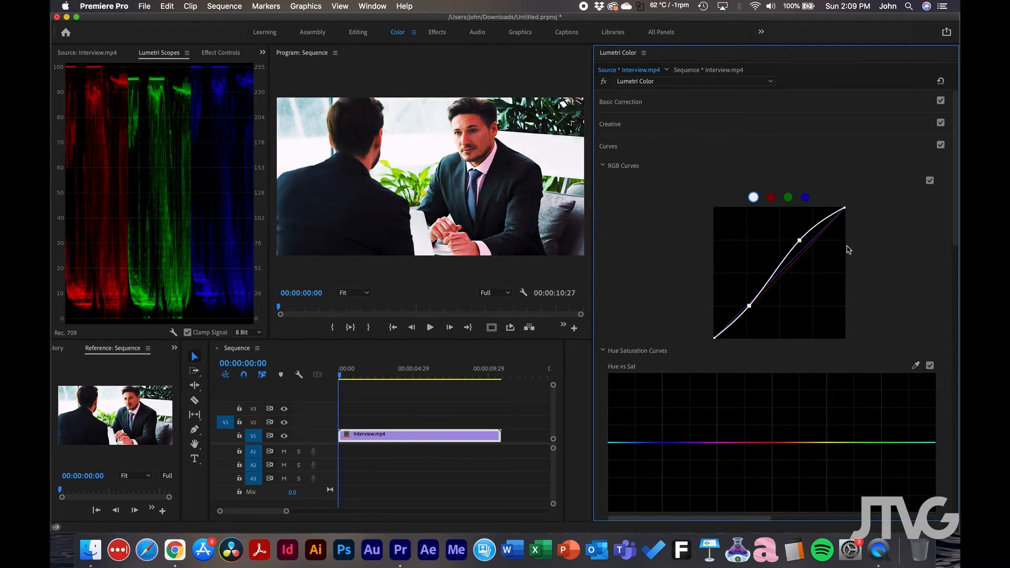
click(929, 180)
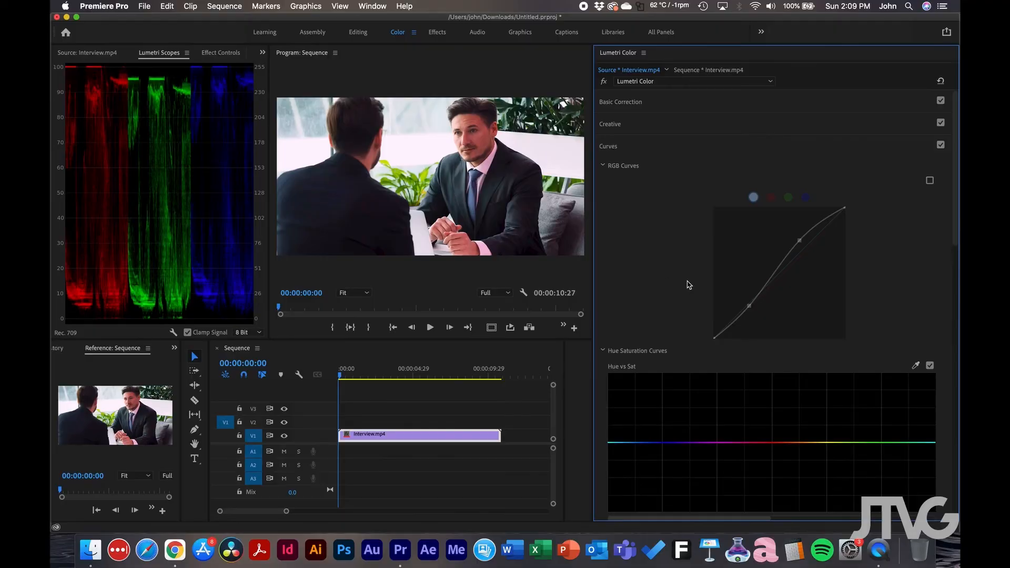
Step: Desaturate the greens on the Hue vs Sat curve by anchoring yellow and cyan and pulling the green point between them far down
scroll(689, 285, down, 1)
scroll(689, 285, down, 3)
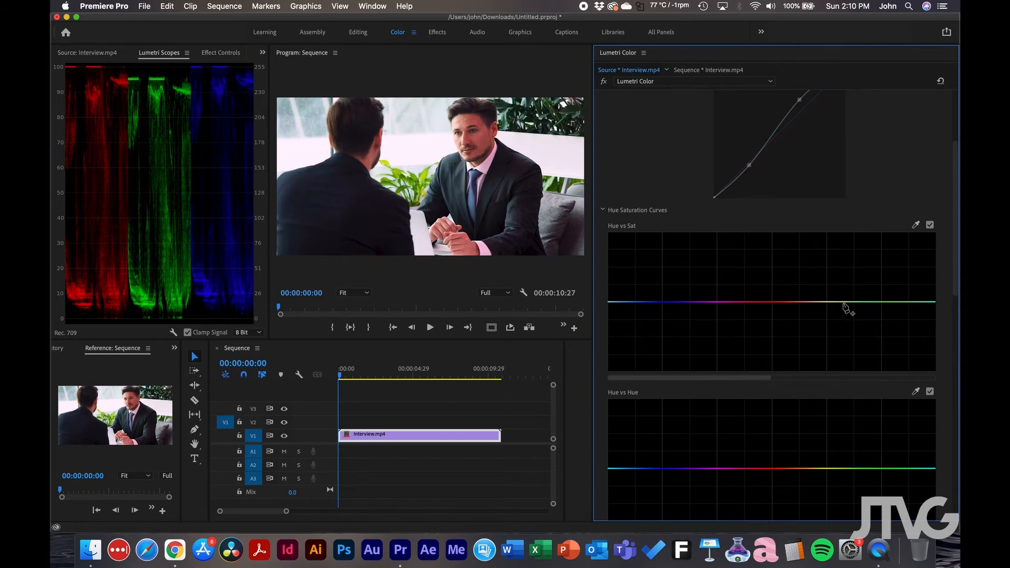
click(827, 302)
click(919, 302)
click(874, 302)
drag(875, 303, 870, 355)
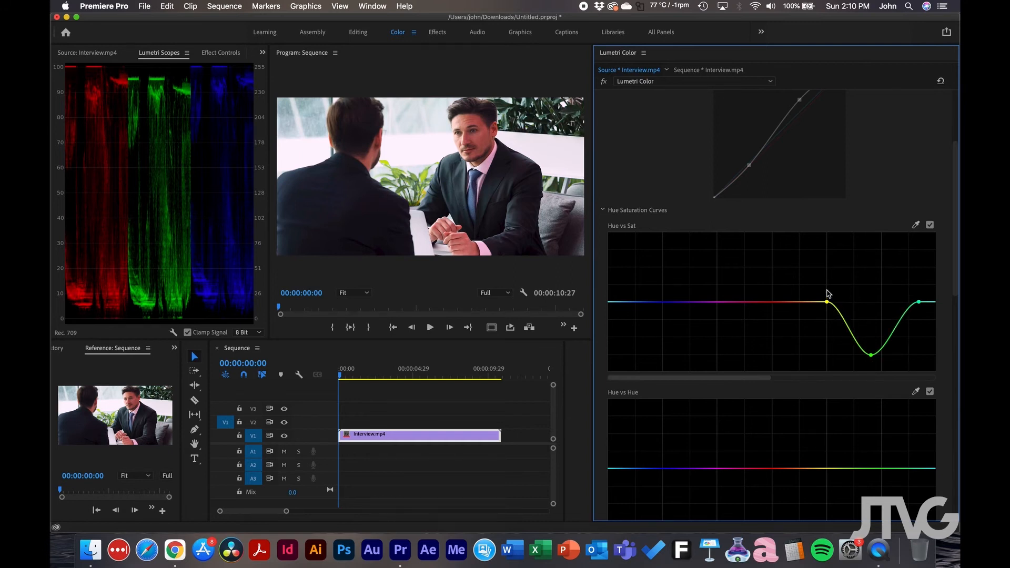
drag(871, 355, 873, 235)
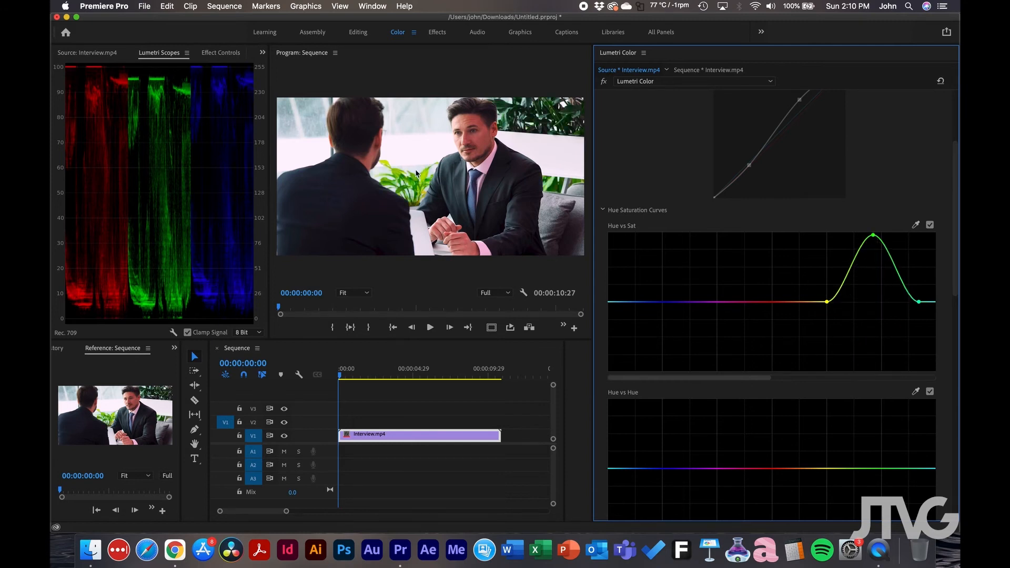
drag(873, 235, 871, 363)
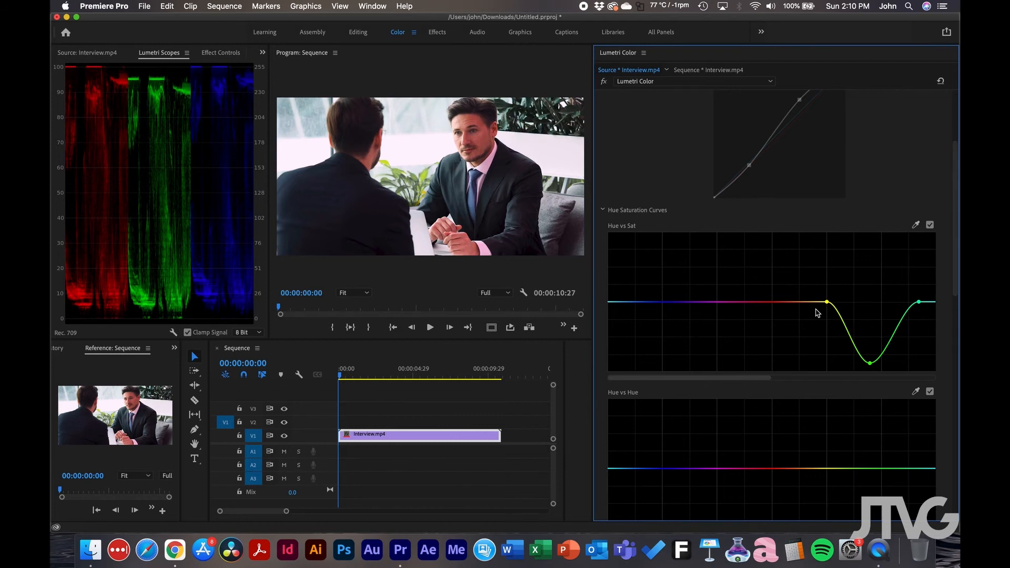
Step: Close the Curves settings and shift the highlights color wheel slightly toward blue
scroll(817, 313, down, 8)
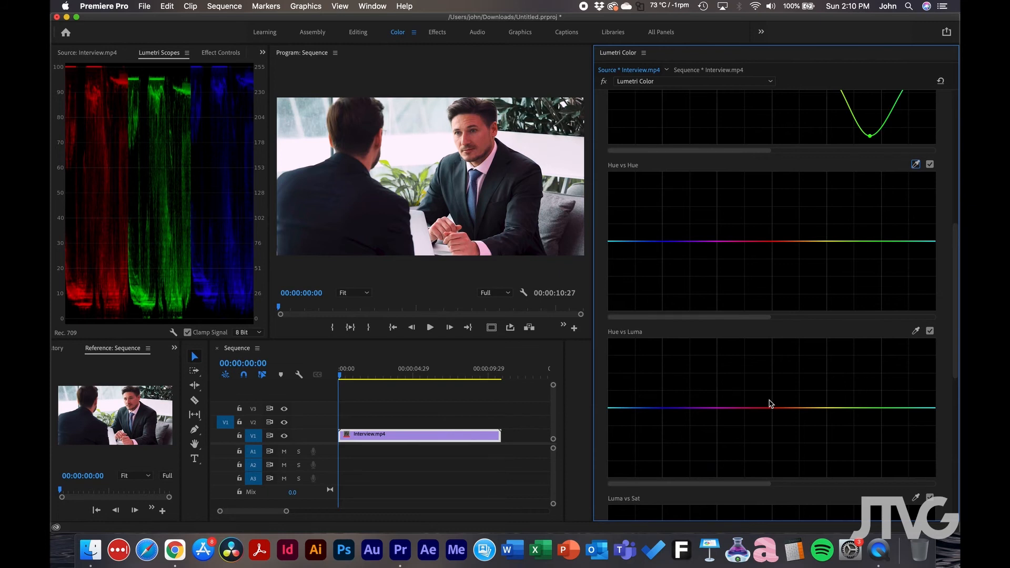
scroll(631, 163, up, 10)
click(610, 147)
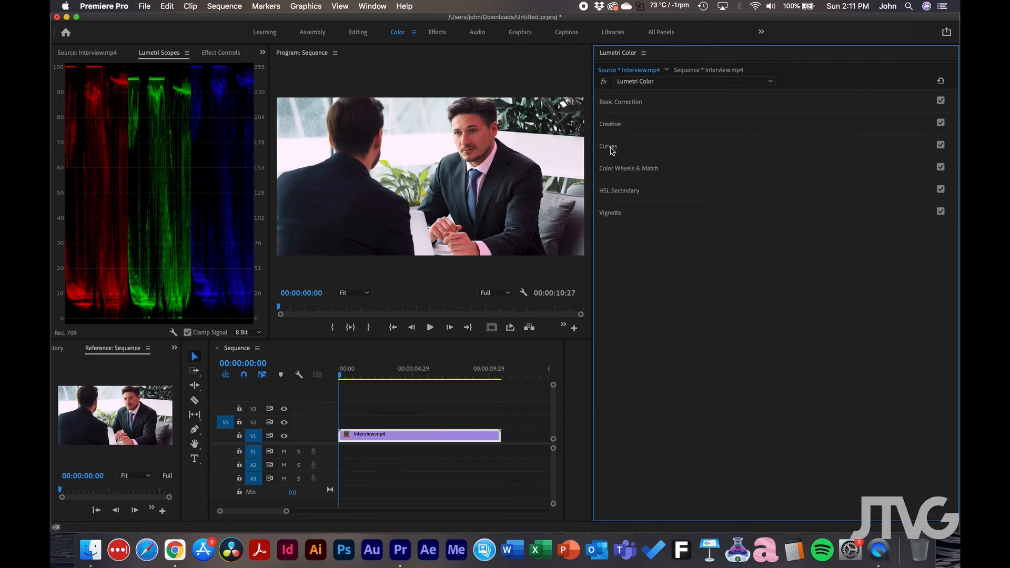
click(614, 169)
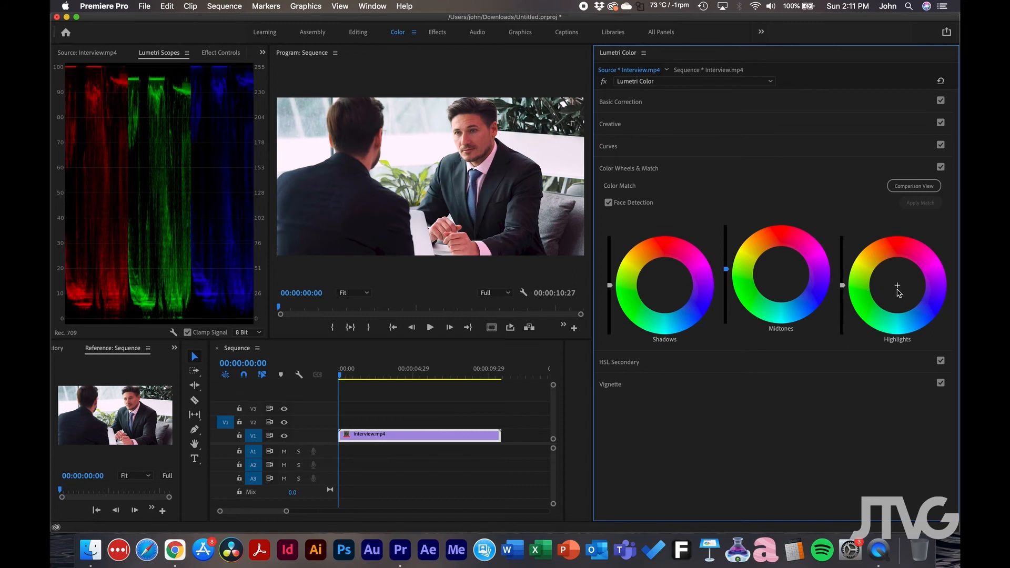
drag(899, 289, 904, 291)
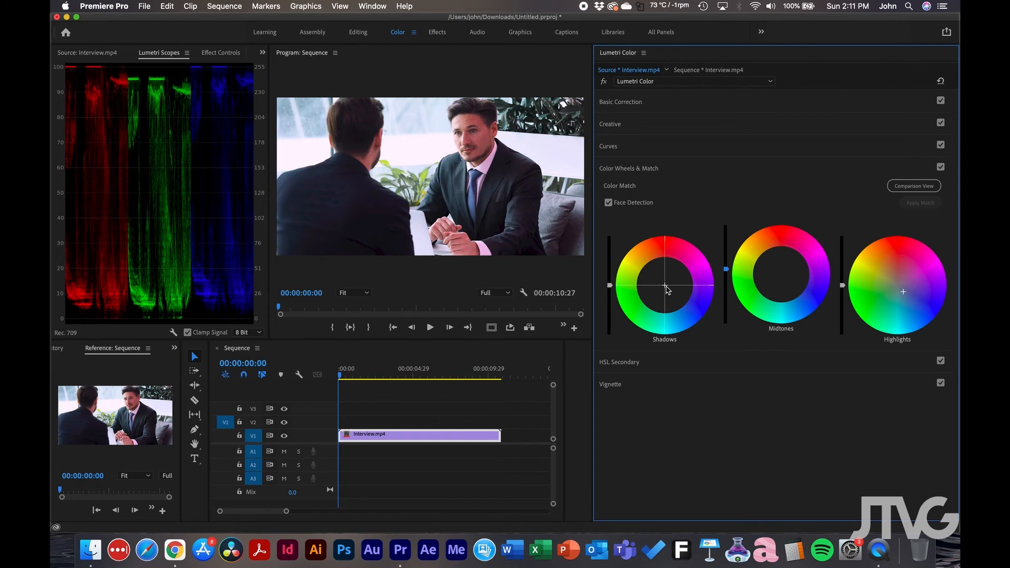
Step: Shift the shadows color wheel slightly toward blue, compare the image with Color Wheels & Match off and on, and reset the shadows wheel
drag(665, 286, 669, 289)
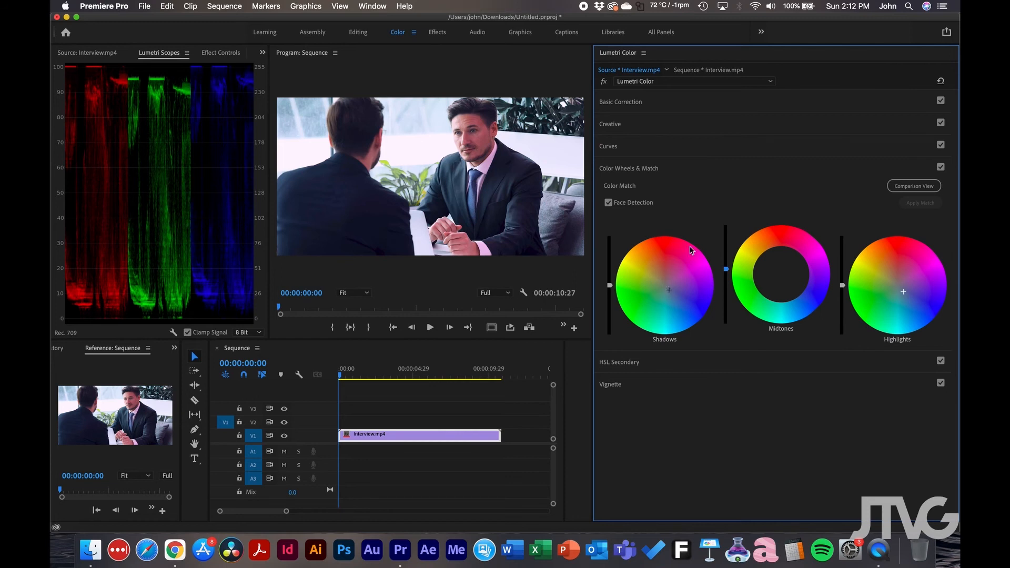
click(941, 167)
click(940, 168)
double_click(672, 288)
Step: Open the HSL Secondary settings and review the key, refine and correction controls
click(619, 363)
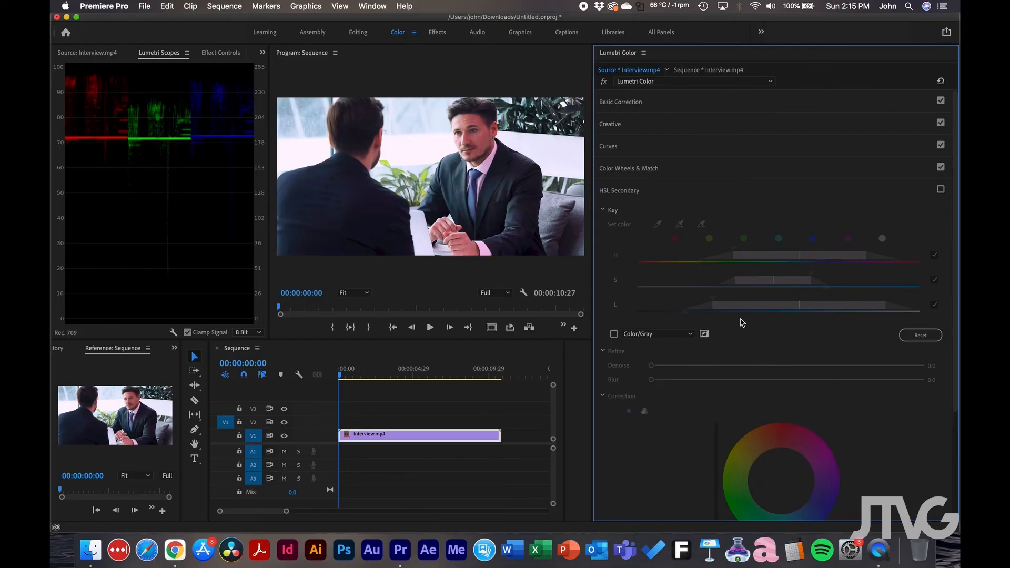
scroll(804, 294, down, 3)
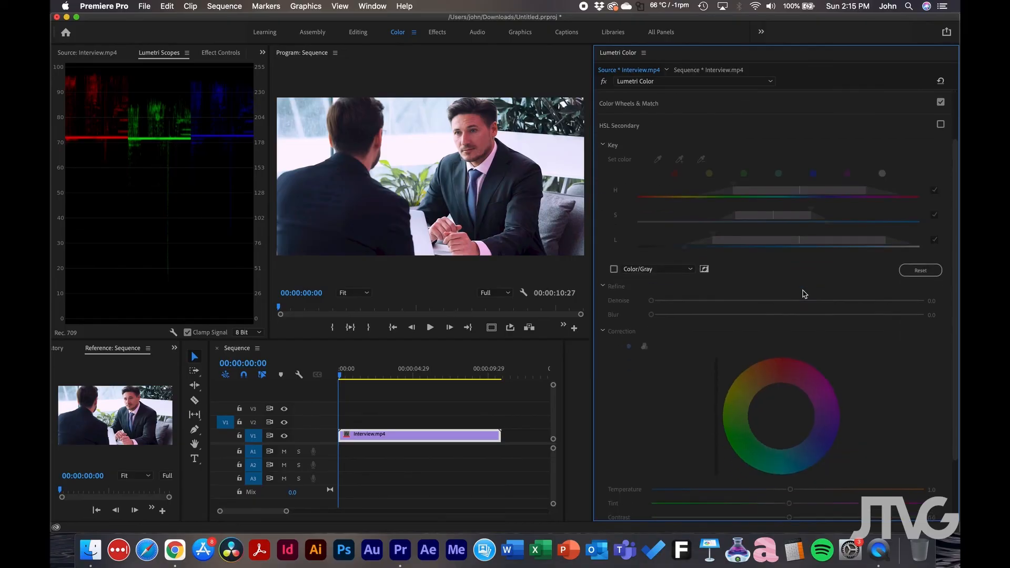
scroll(816, 432, down, 3)
scroll(817, 432, up, 6)
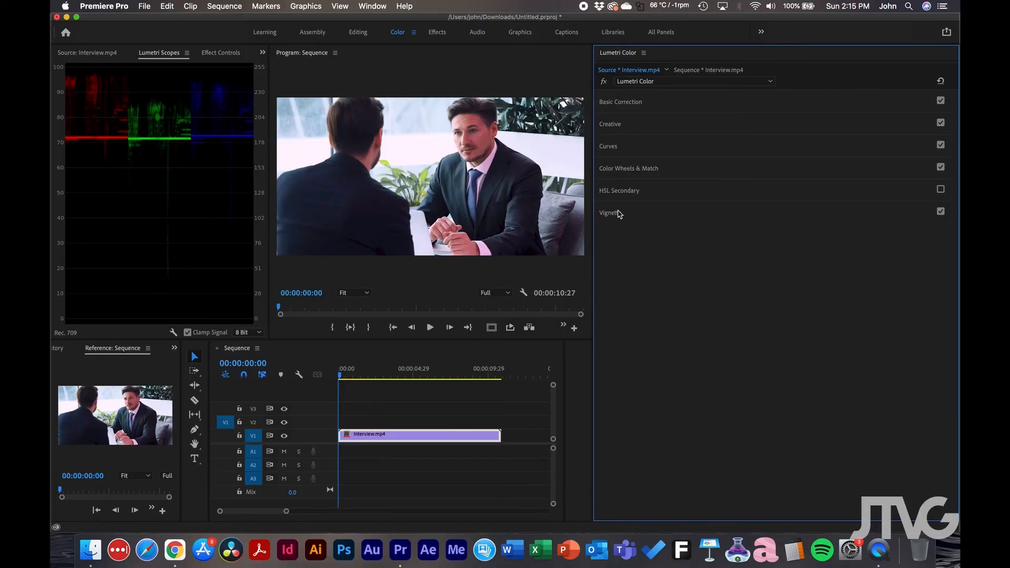
Step: Add a vignette with amount -1.5, midpoint 42.0, roundness -9.7 and feather 64.6, and compare the image with it off and on
click(611, 213)
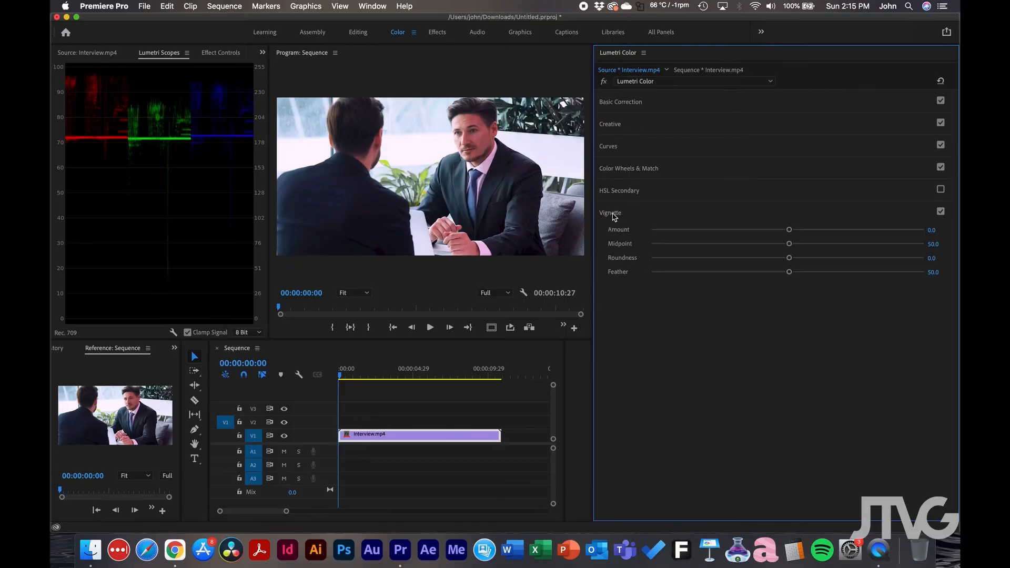
drag(789, 230, 824, 273)
drag(749, 230, 719, 230)
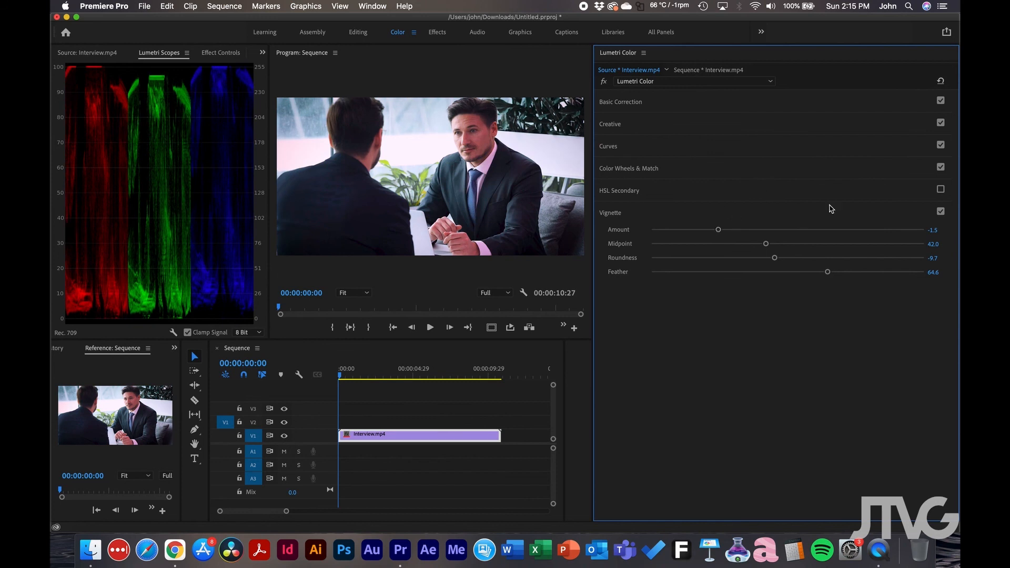
click(940, 213)
click(941, 213)
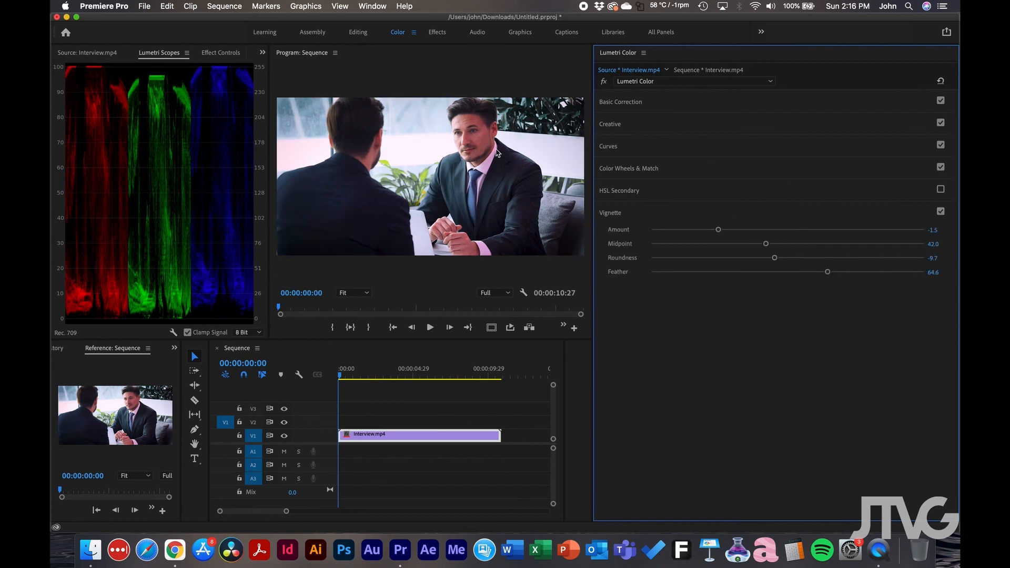